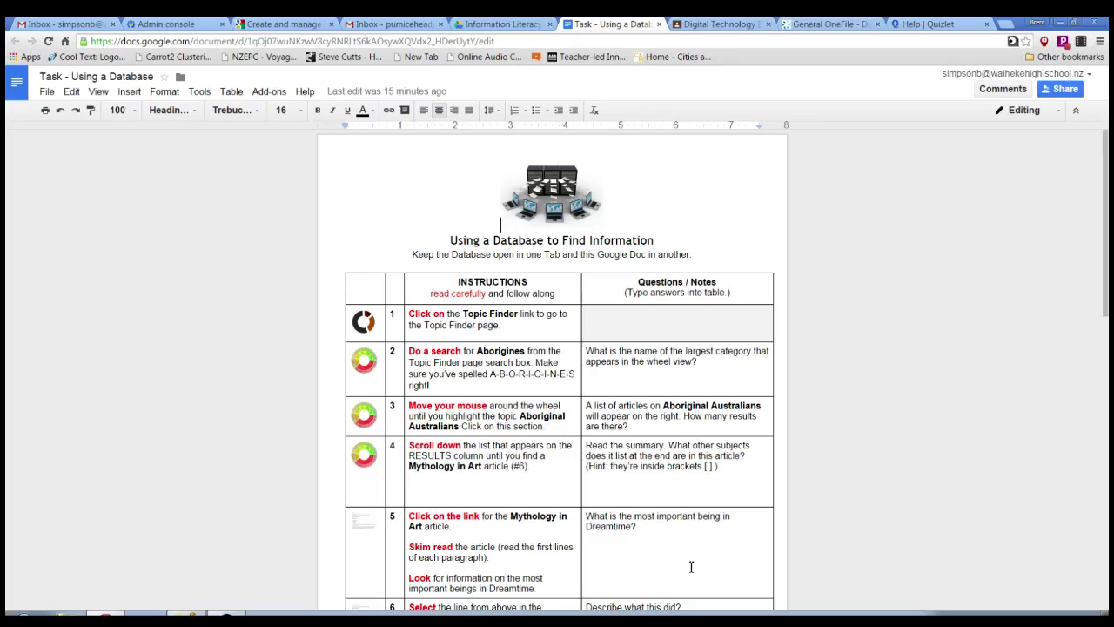
Switch to the Digital Technology 8M class in Google Classroom and open the draft assignment "Using a Database to Find Information"
left_click(661, 540)
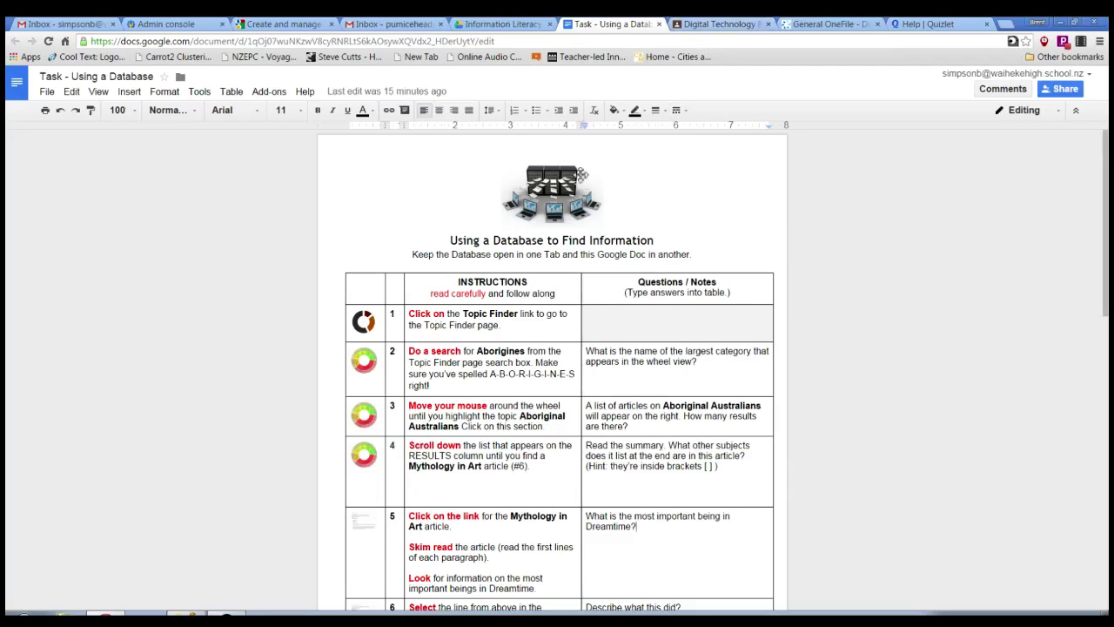
left_click(502, 24)
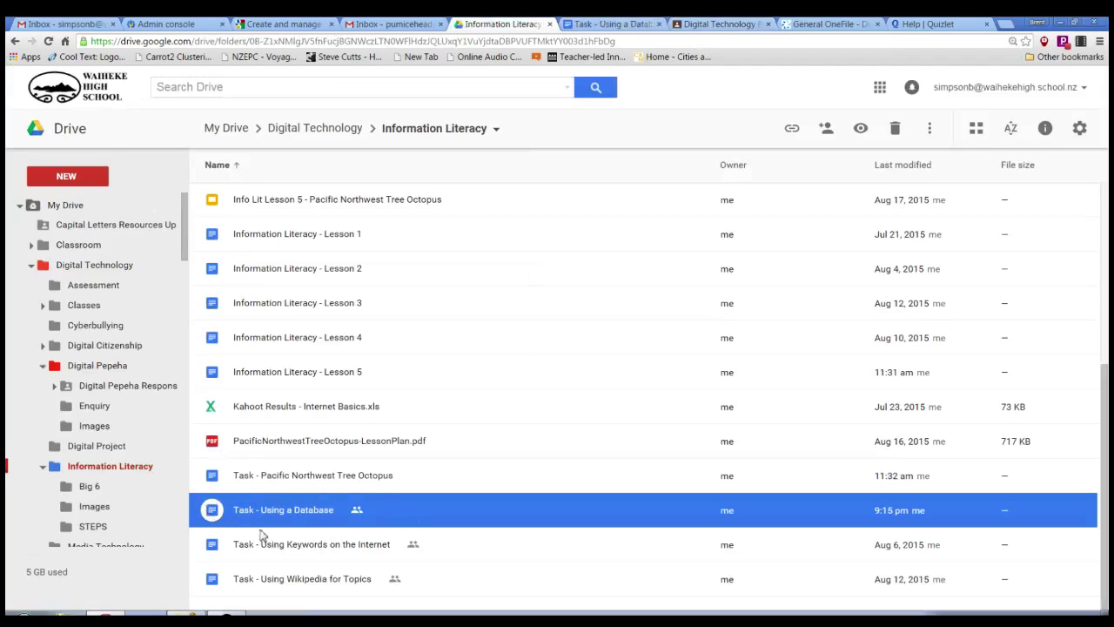
left_click(722, 24)
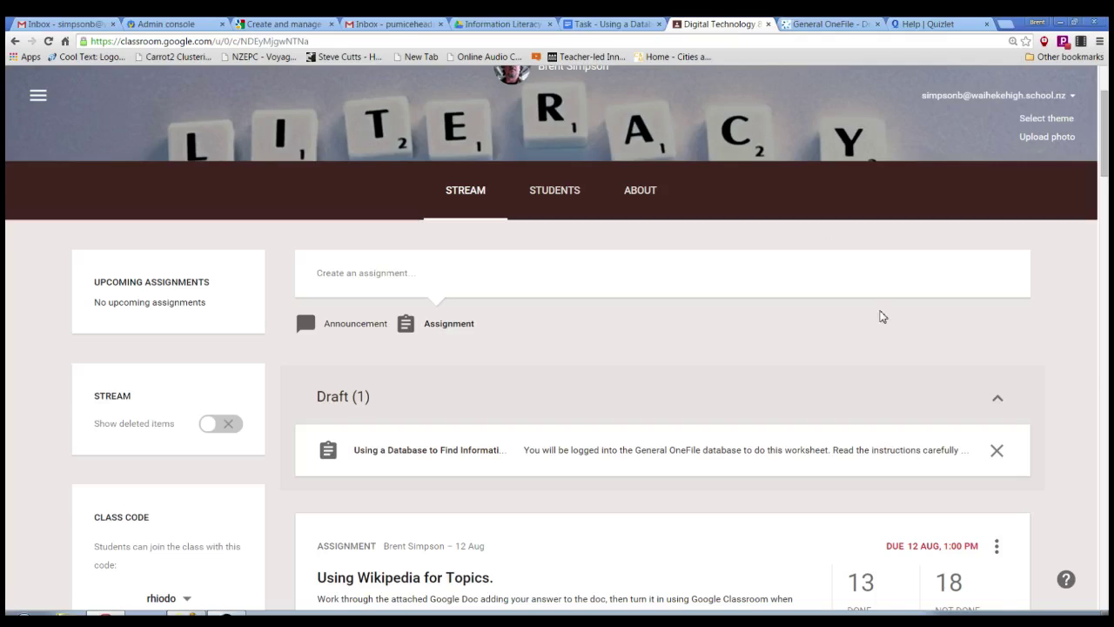
scroll(882, 316, "up", 2)
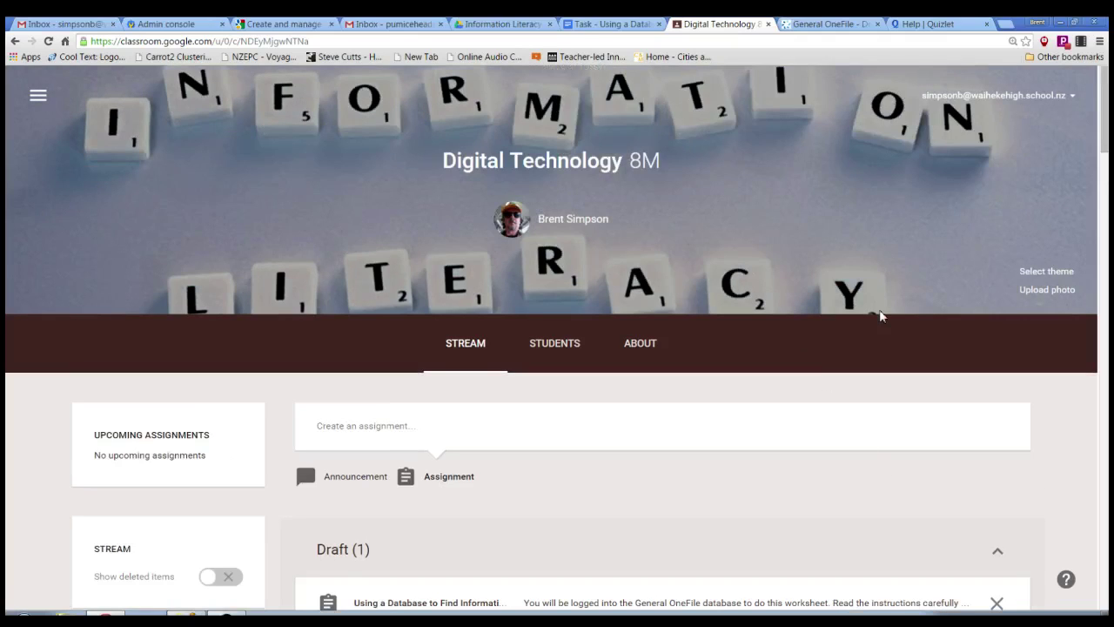
scroll(866, 437, "down", 4)
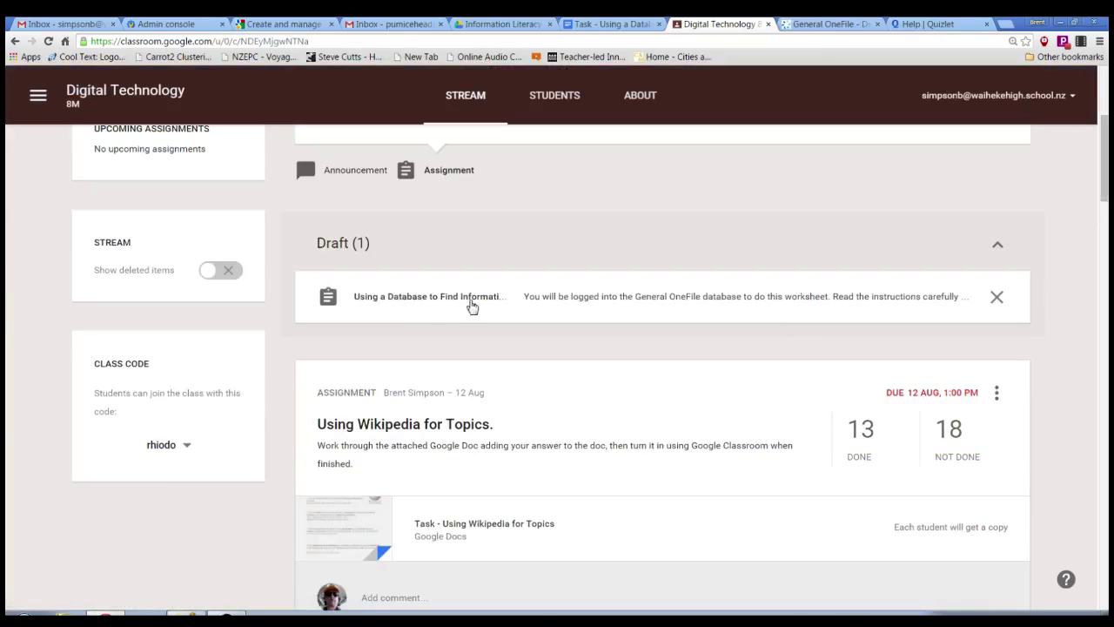
left_click(422, 303)
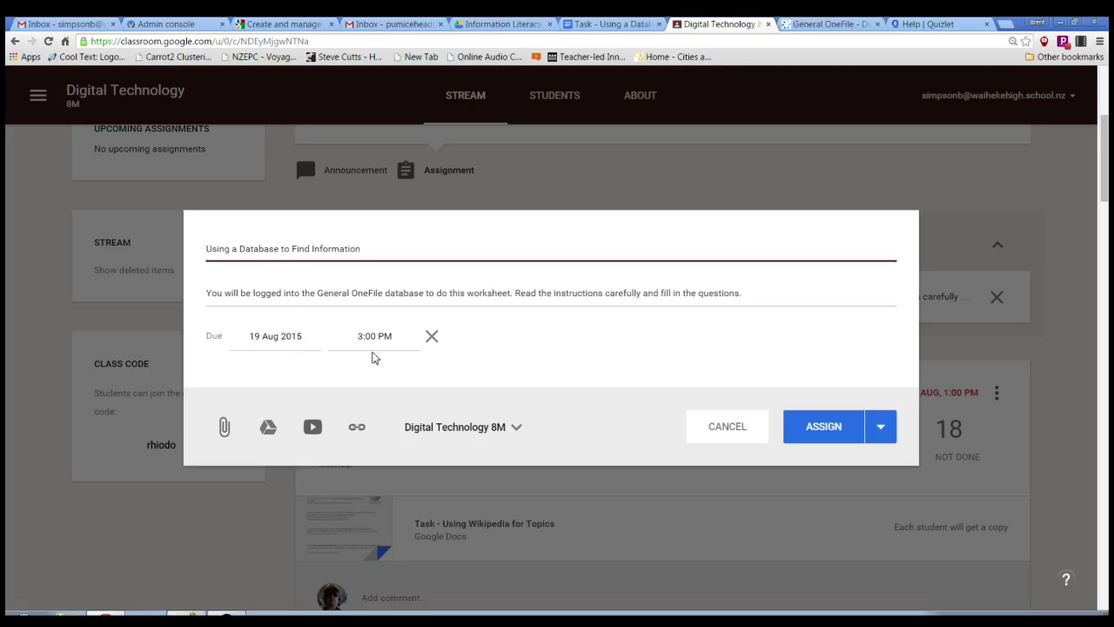
Review the date and time choices for the draft assignment's due date, keeping the existing settings
left_click(289, 336)
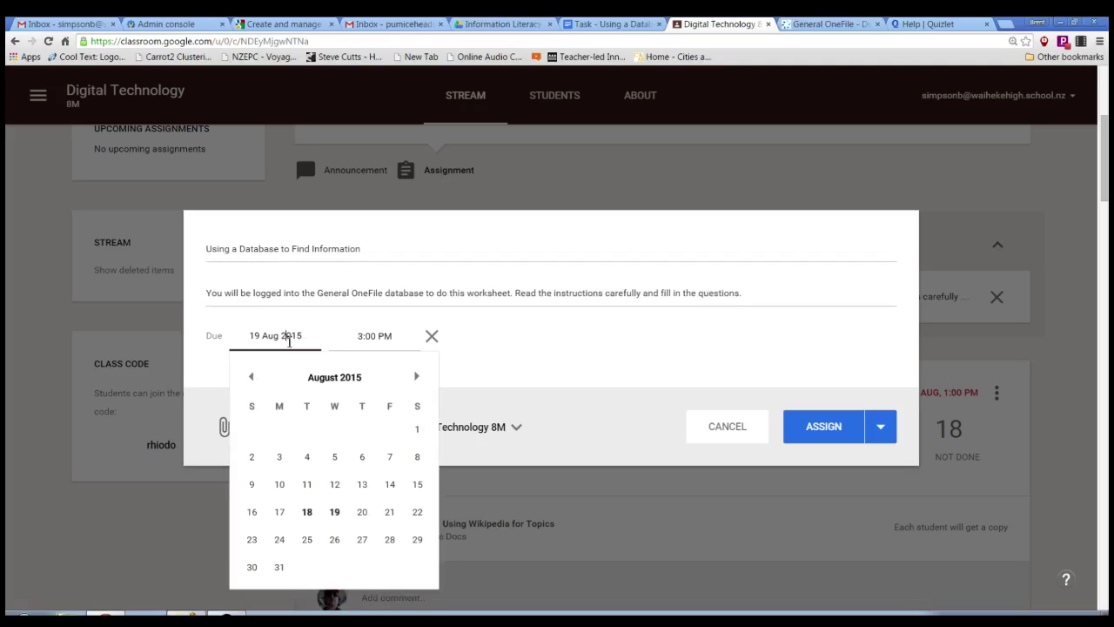
left_click(372, 337)
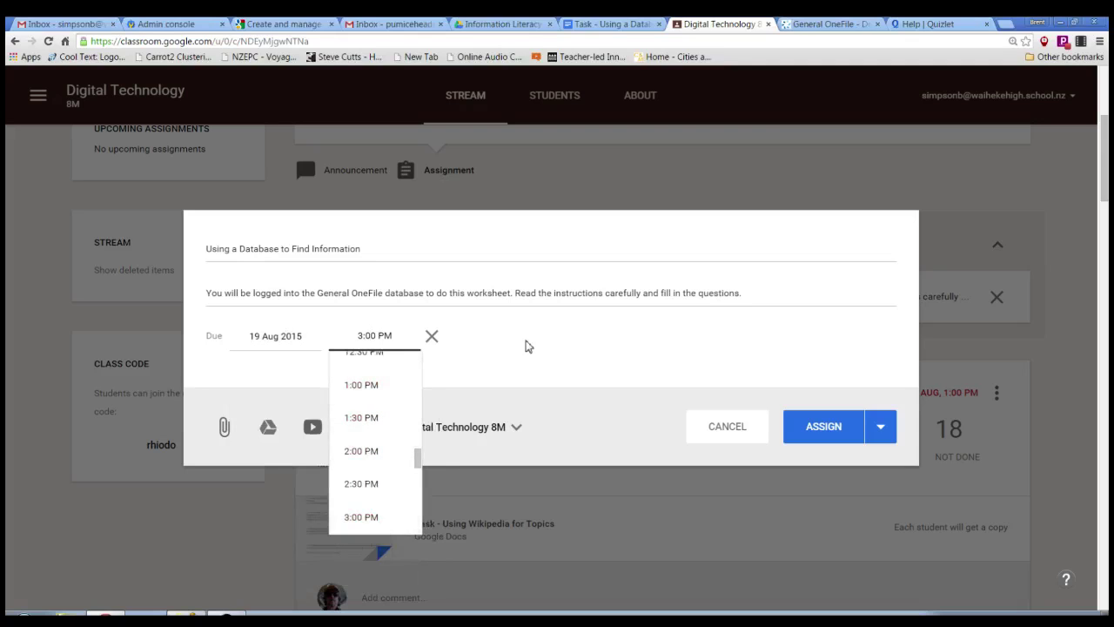
left_click(526, 345)
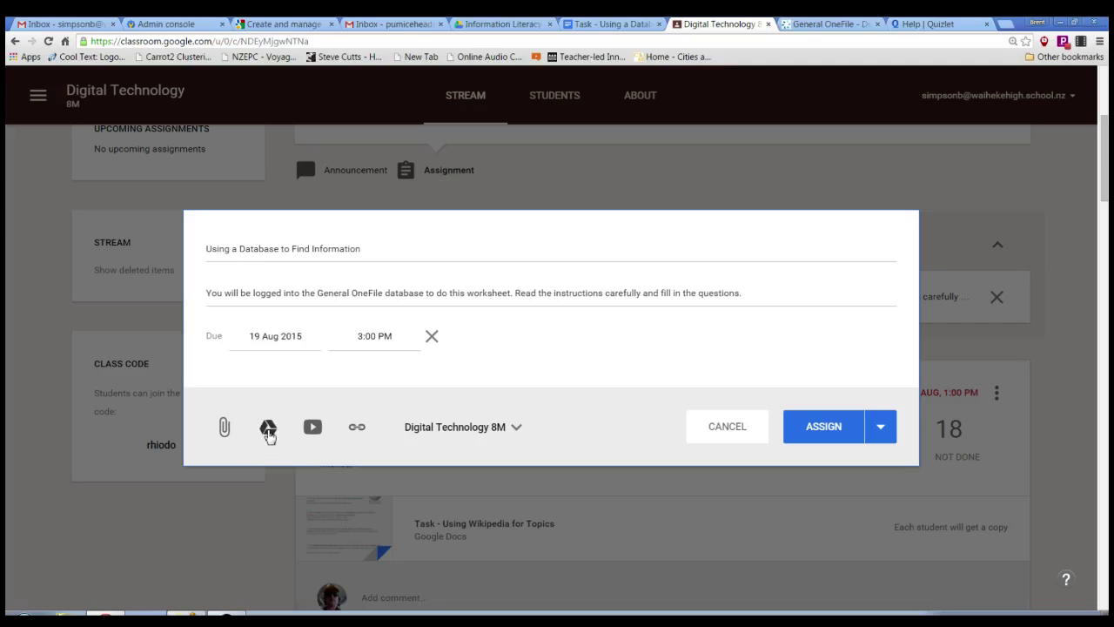
Browse Google Drive for an assignment attachment, opening the Information Literacy folder inside Digital Technology
left_click(268, 430)
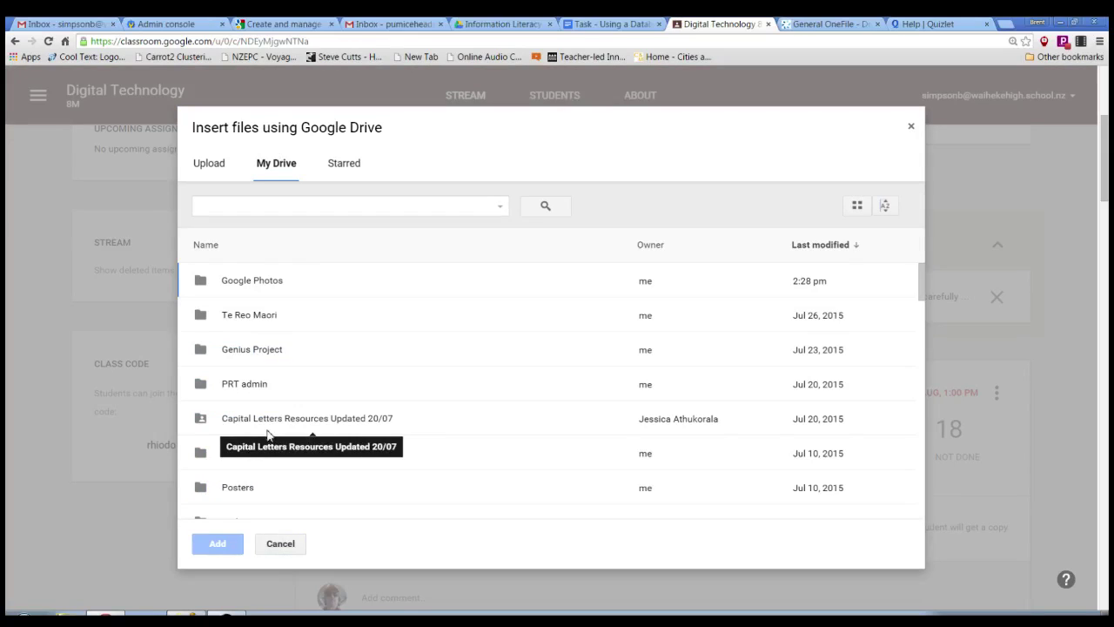
scroll(419, 432, "down", 2)
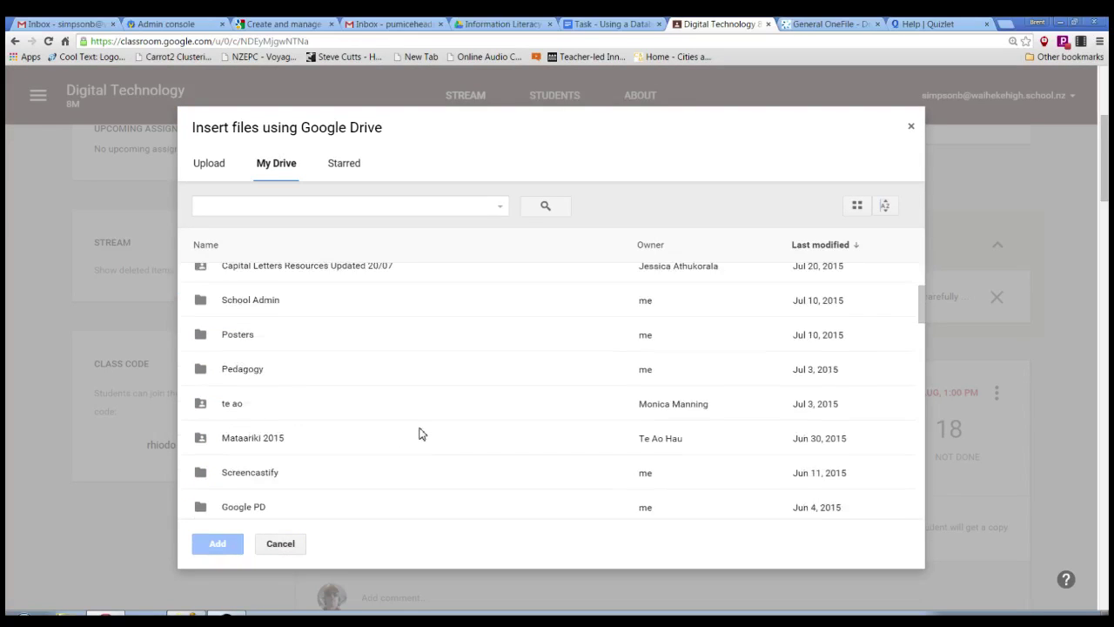
scroll(419, 433, "up", 2)
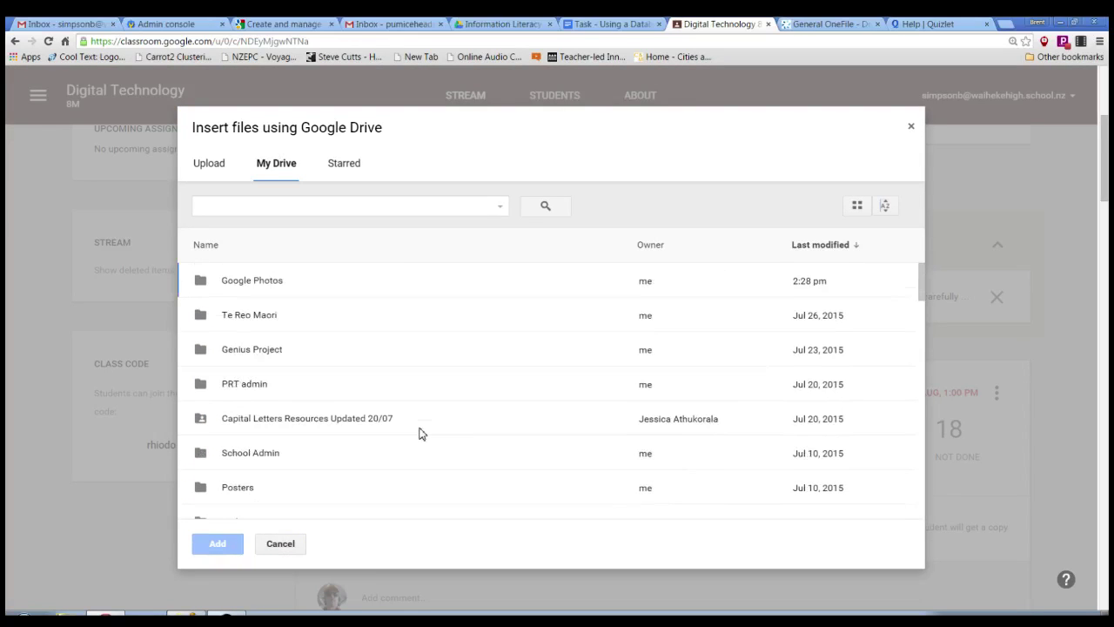
scroll(419, 433, "down", 5)
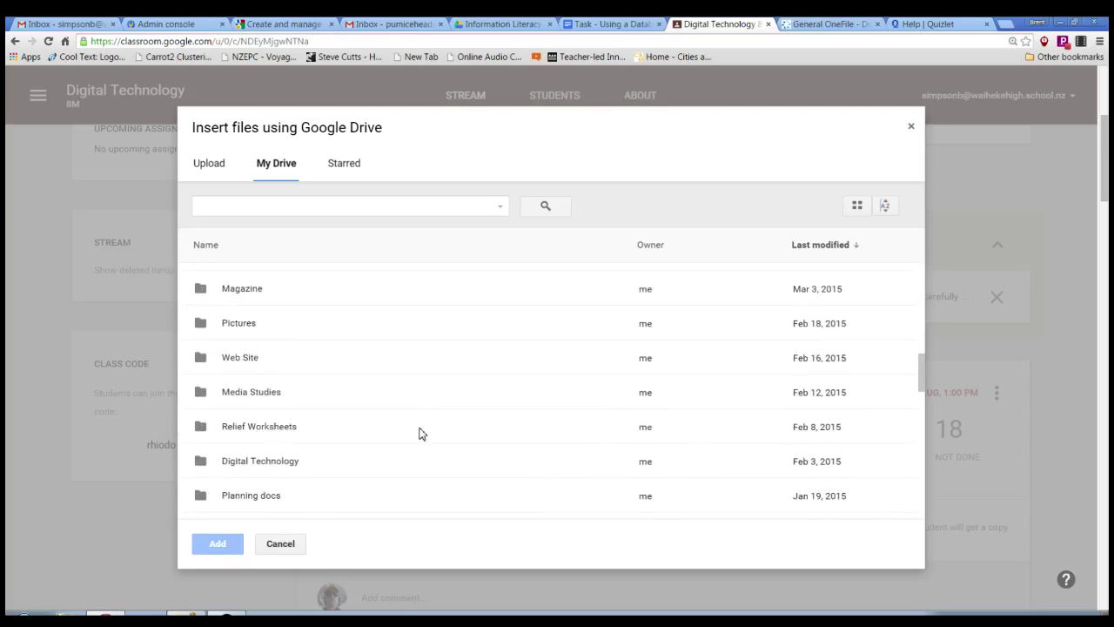
scroll(419, 432, "up", 5)
scroll(419, 433, "down", 5)
scroll(419, 433, "up", 2)
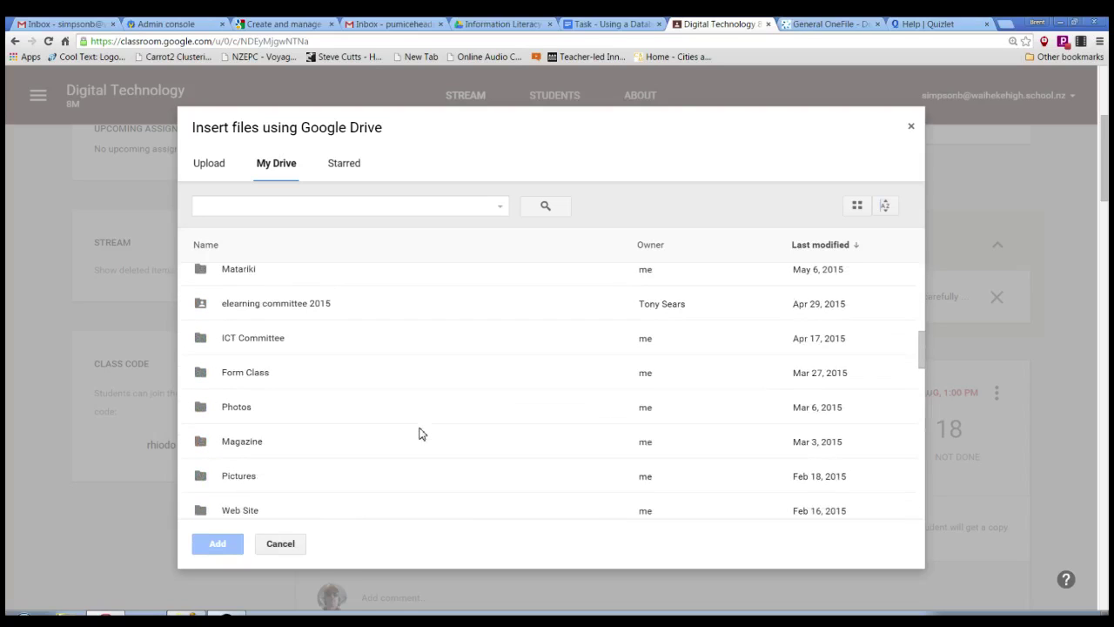
scroll(419, 433, "up", 5)
scroll(419, 433, "down", 2)
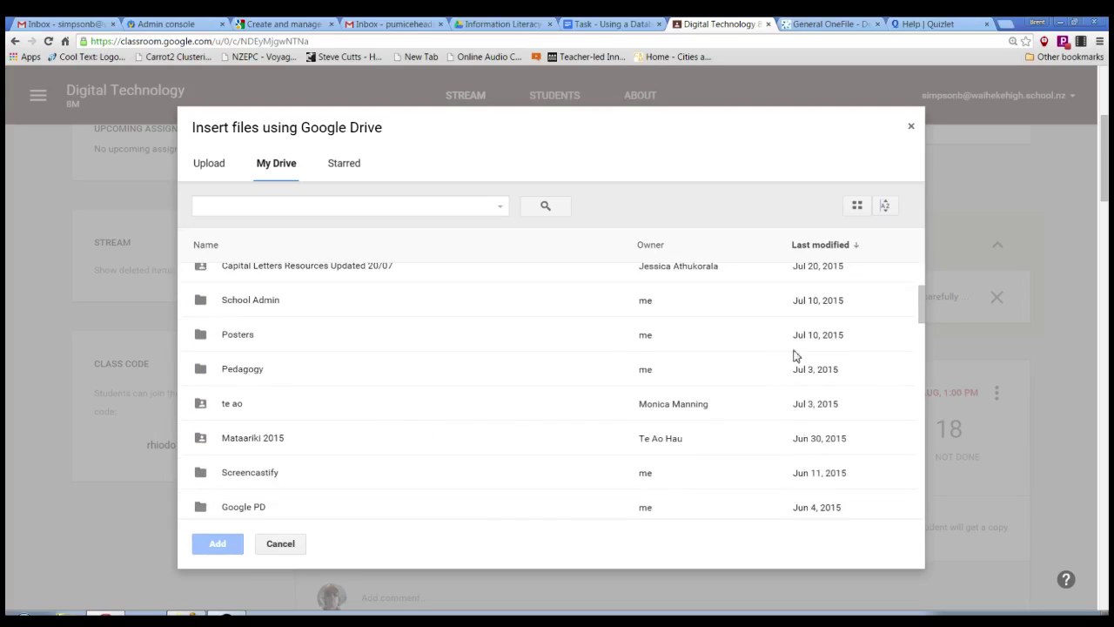
left_click_drag(921, 310, 920, 398)
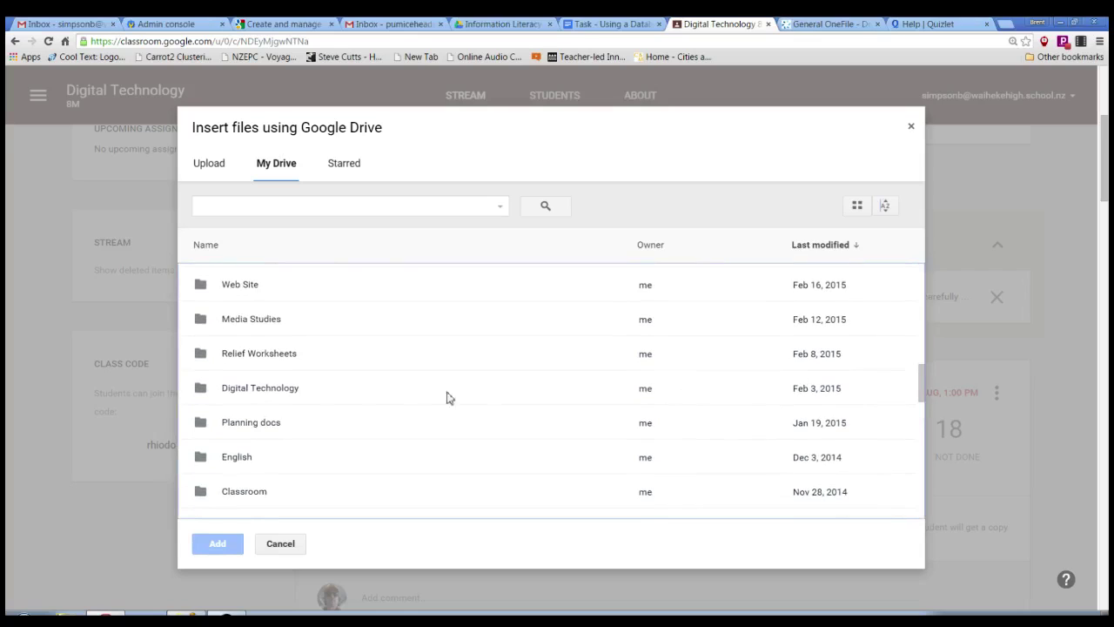
double_click(200, 389)
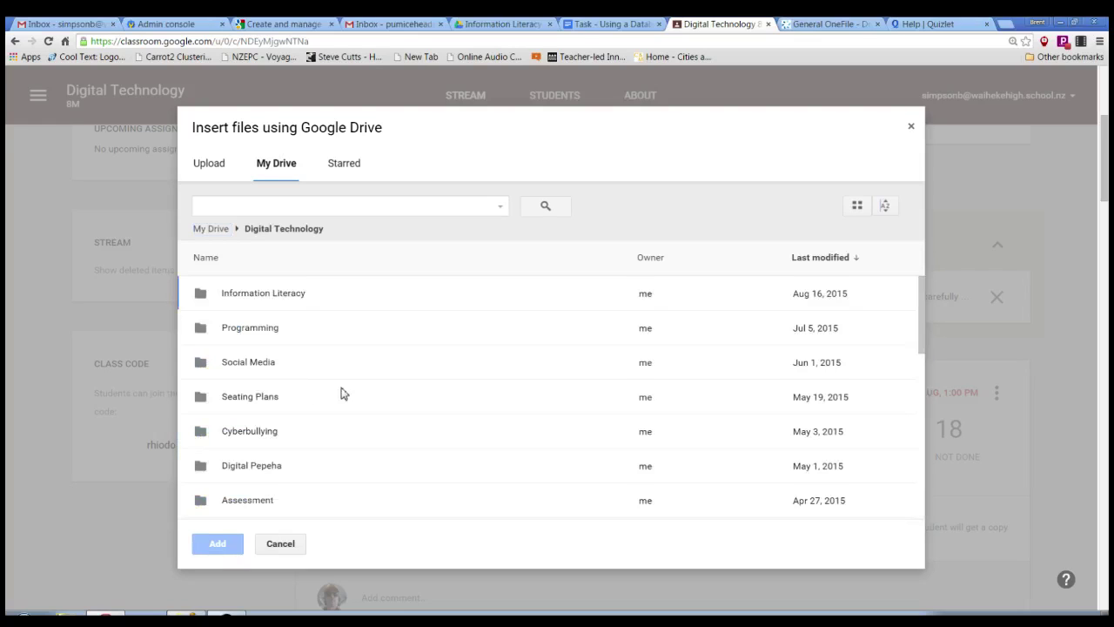
double_click(199, 296)
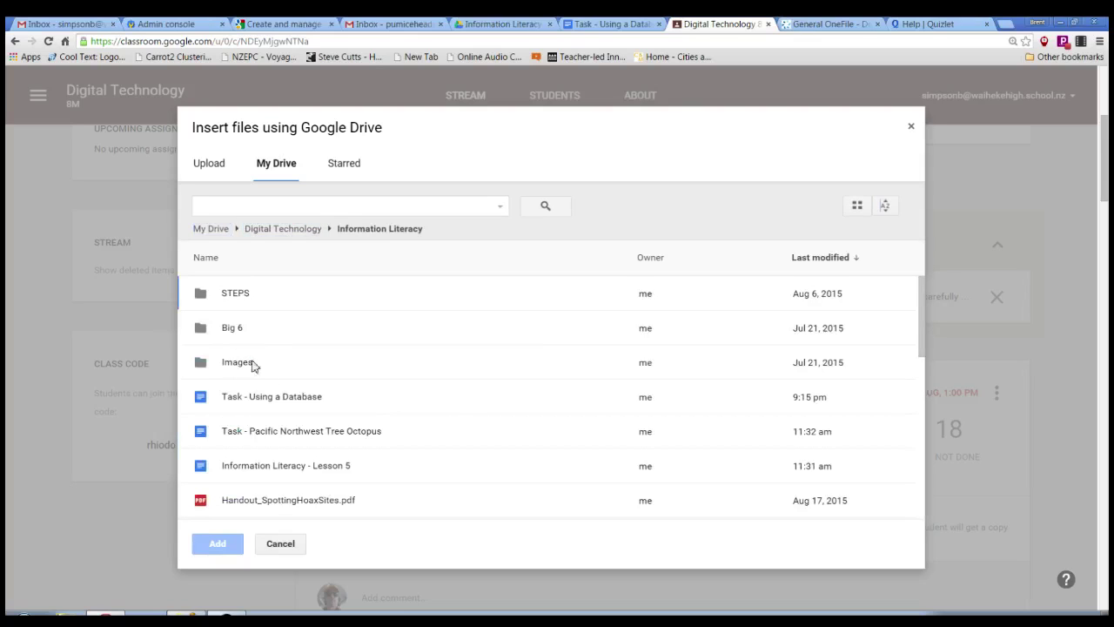
Attach the document "Task - Using a Database" to the assignment, showing the folder's files as thumbnails
left_click(291, 399)
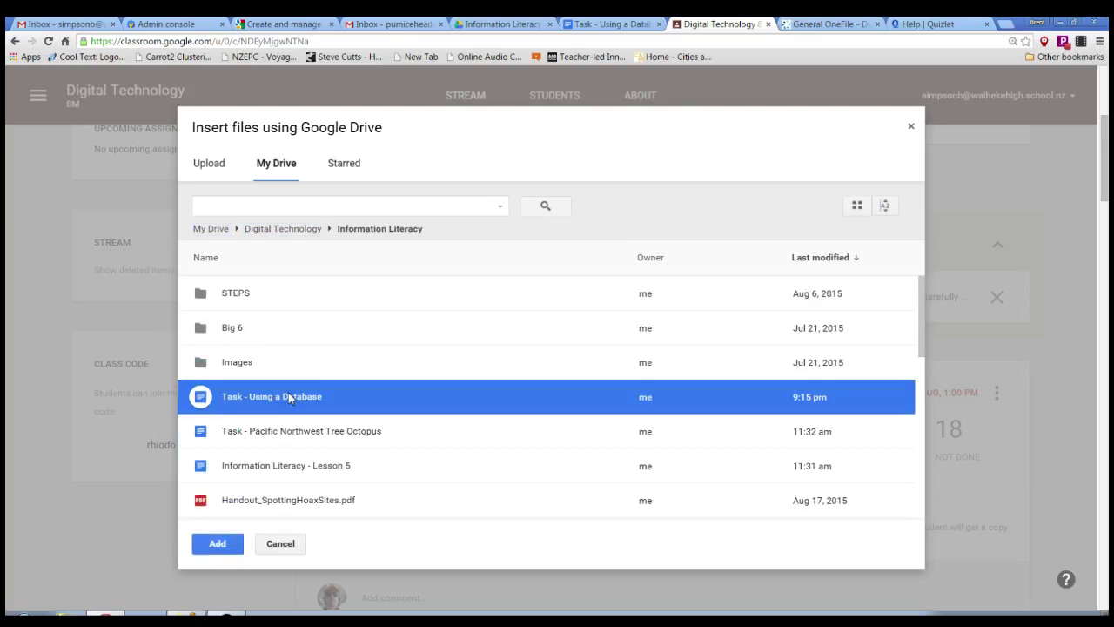
left_click(865, 209)
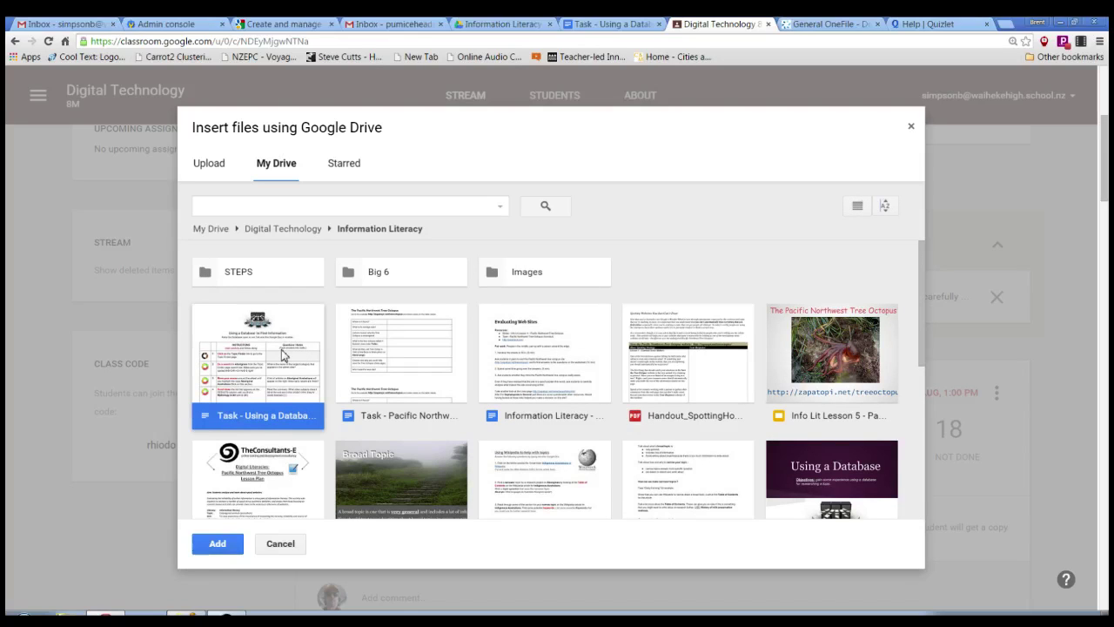
left_click(218, 545)
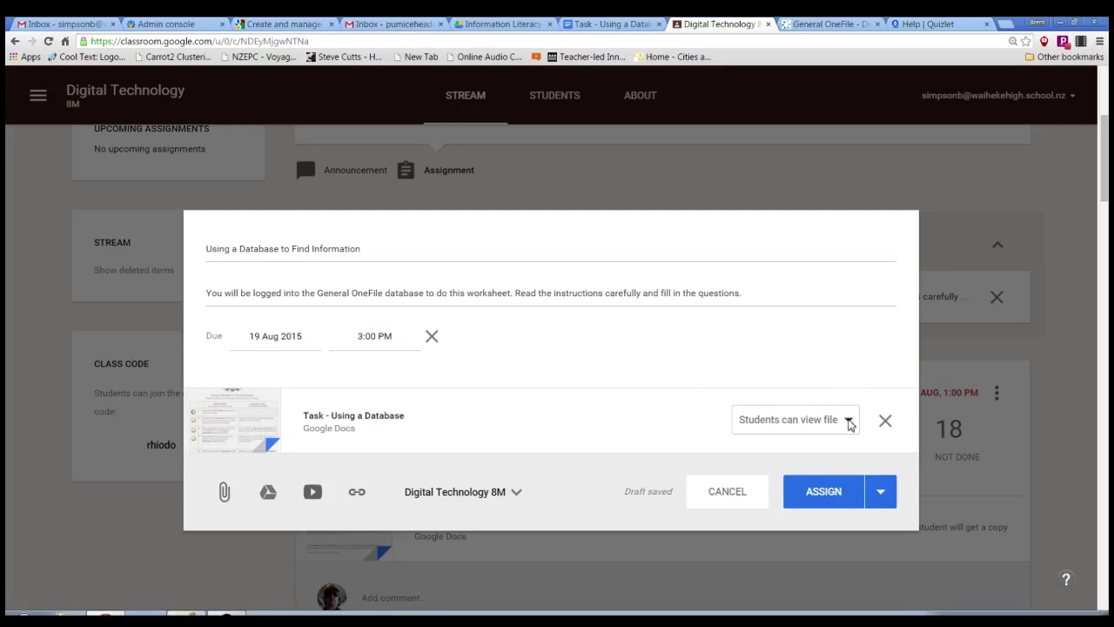
Set the attached document to "Make a copy for each student" and save the assignment as a draft
left_click(849, 421)
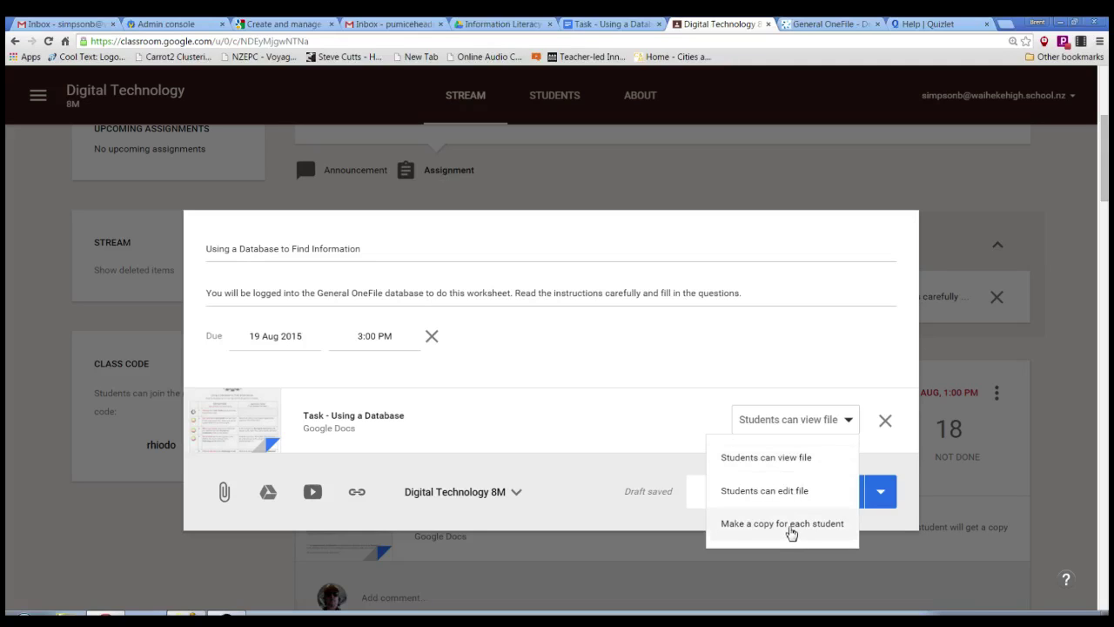
left_click(790, 527)
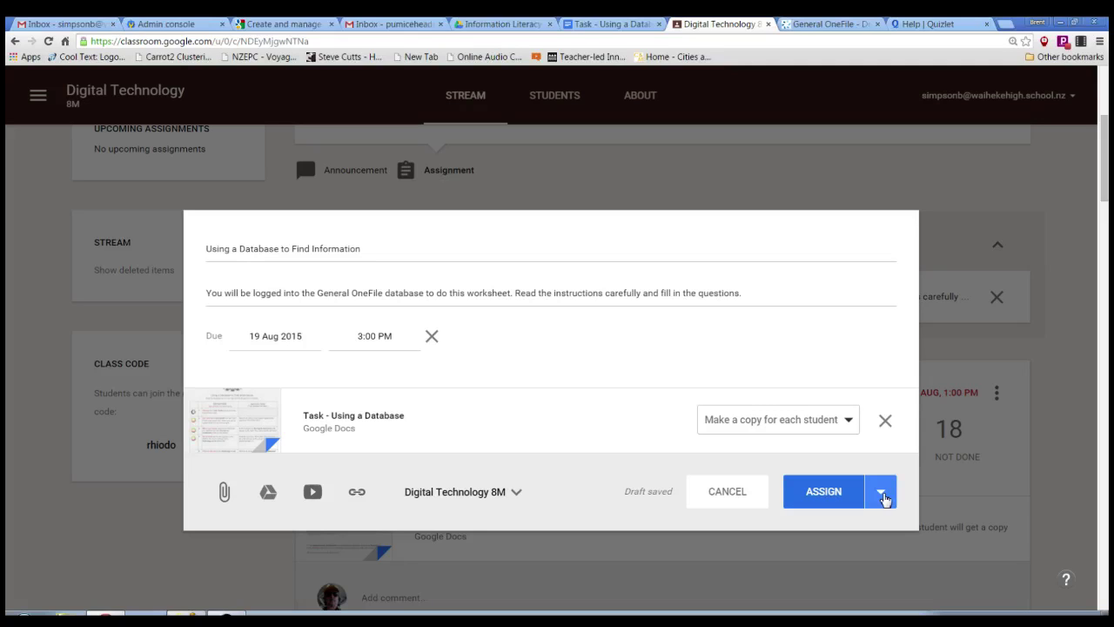
left_click(882, 495)
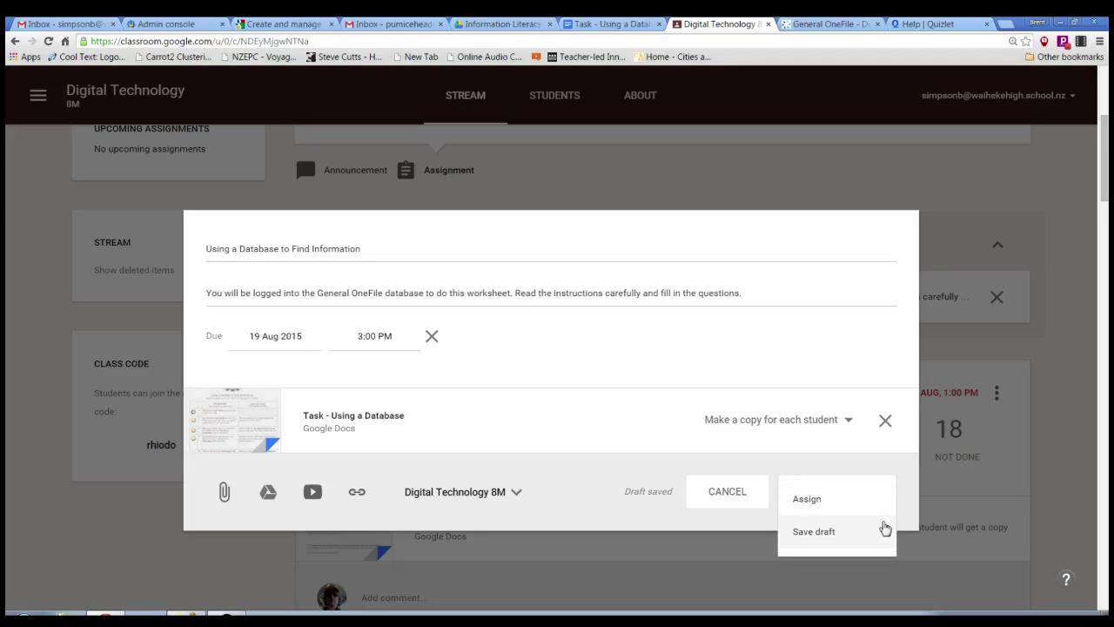
left_click(814, 532)
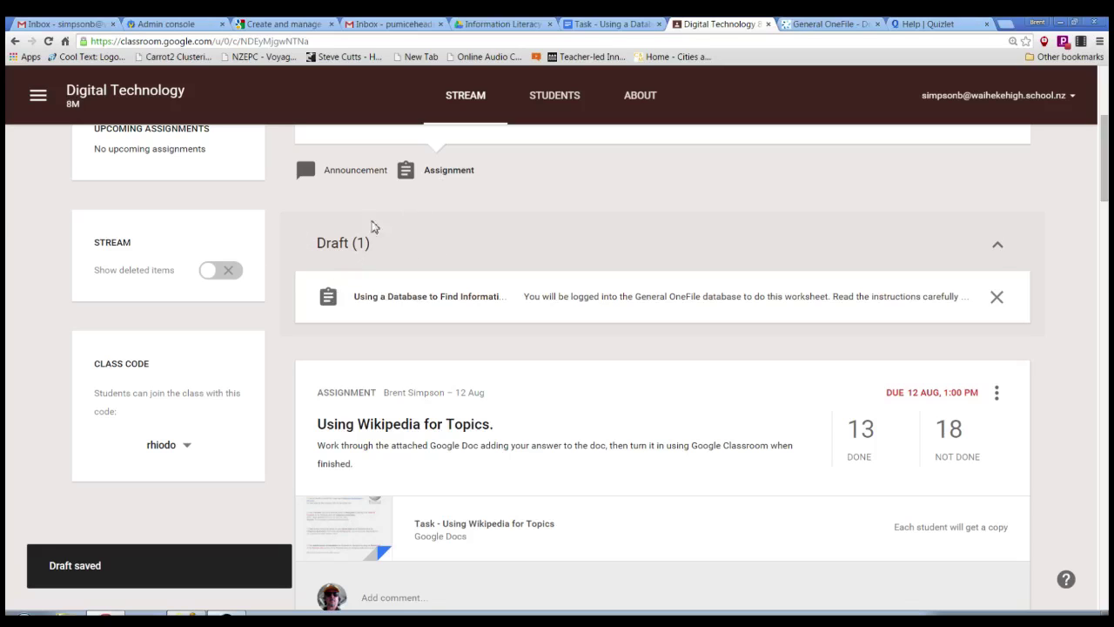
Reopen the draft "Using a Database to Find Information" to check its assign options, and save it as a draft again
mouse_move(1108, 208)
left_mouse_down()
mouse_move(1108, 150)
mouse_move(1104, 200)
left_mouse_up()
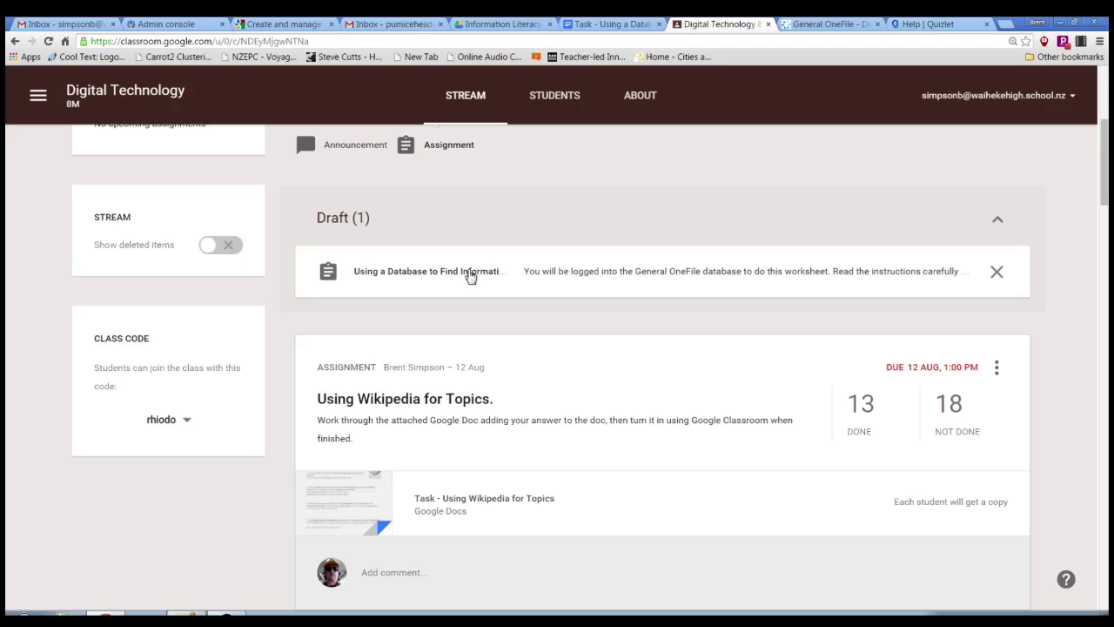
left_click(470, 276)
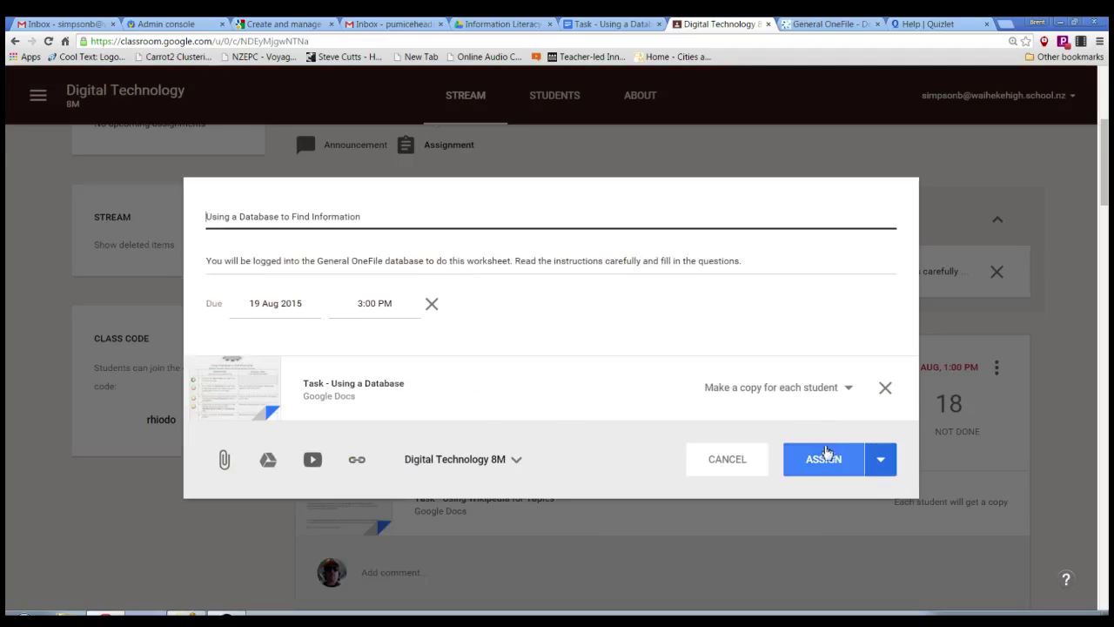
left_click(888, 457)
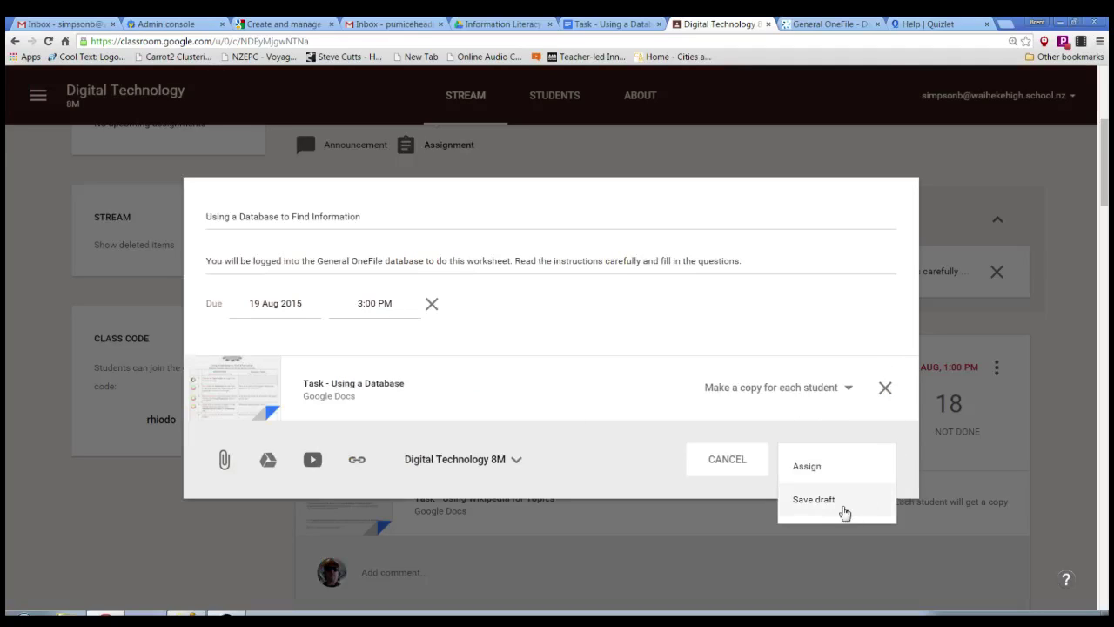
left_click(827, 504)
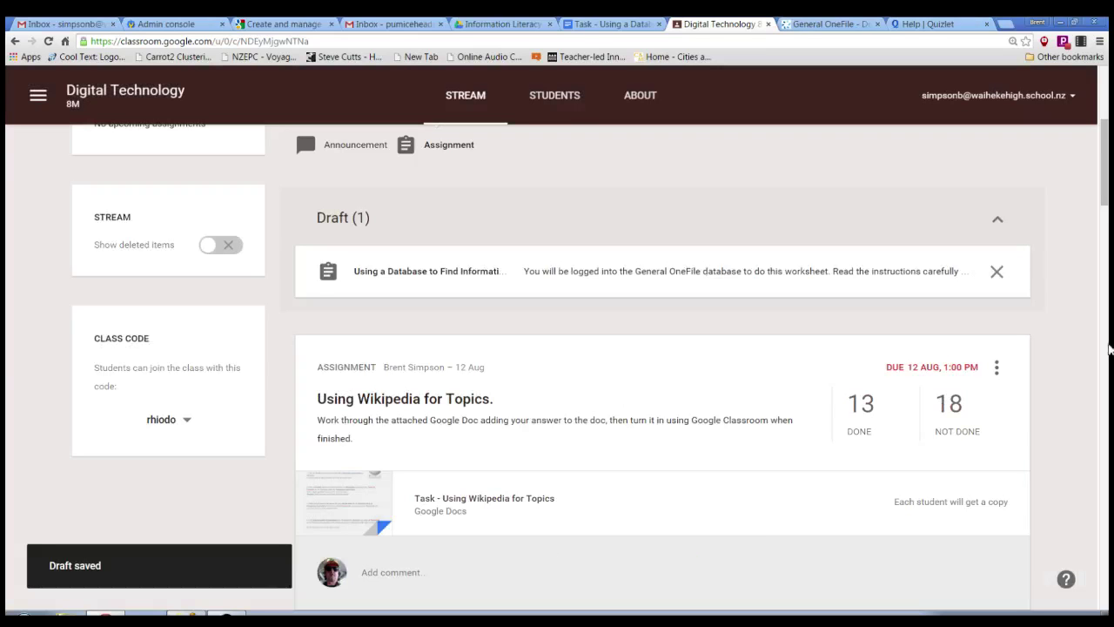
mouse_move(1104, 201)
left_mouse_down()
mouse_move(1104, 131)
mouse_move(1105, 191)
left_mouse_up()
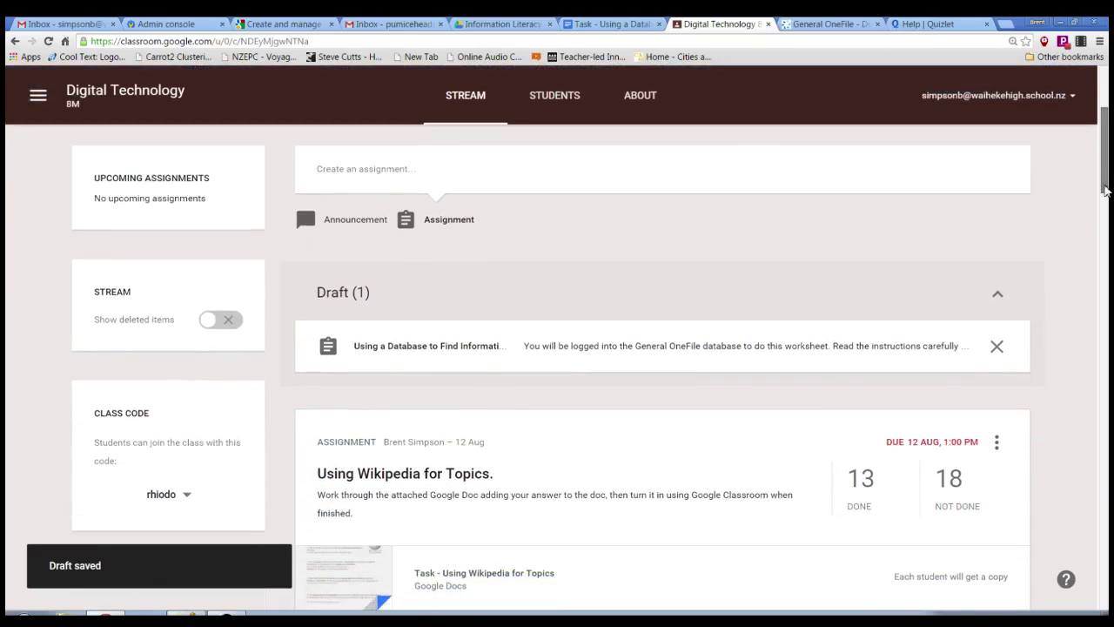
key("alt+Tab")
key("alt+Tab")
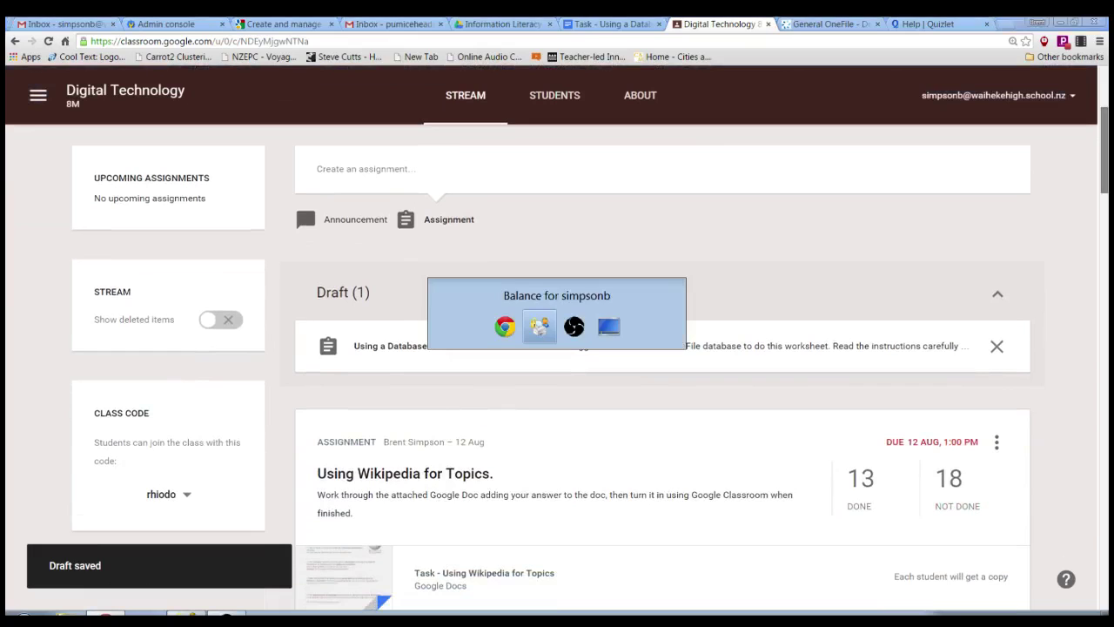